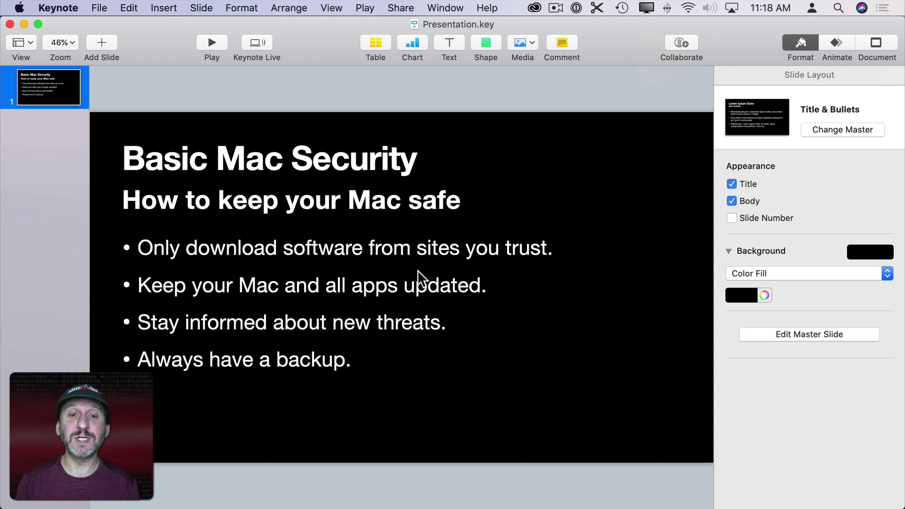
Step: Select 'sites you trust' in the first bullet and make it bold
left_click(440, 251)
double_click(440, 251)
left_click_drag(471, 248, 527, 249)
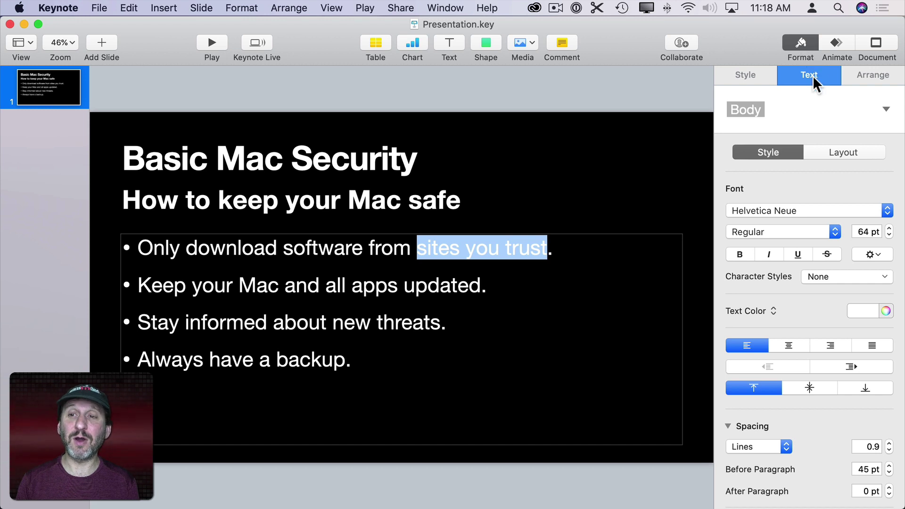
left_click(738, 253)
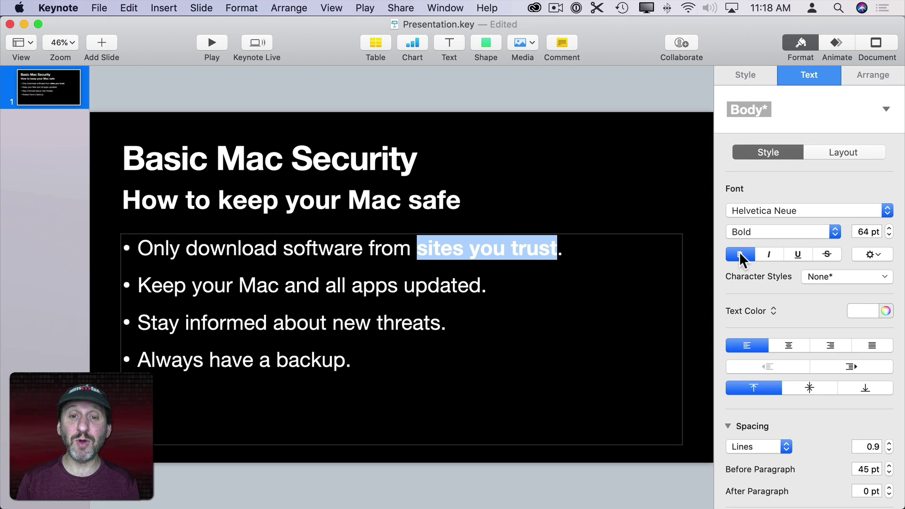
left_click(634, 223)
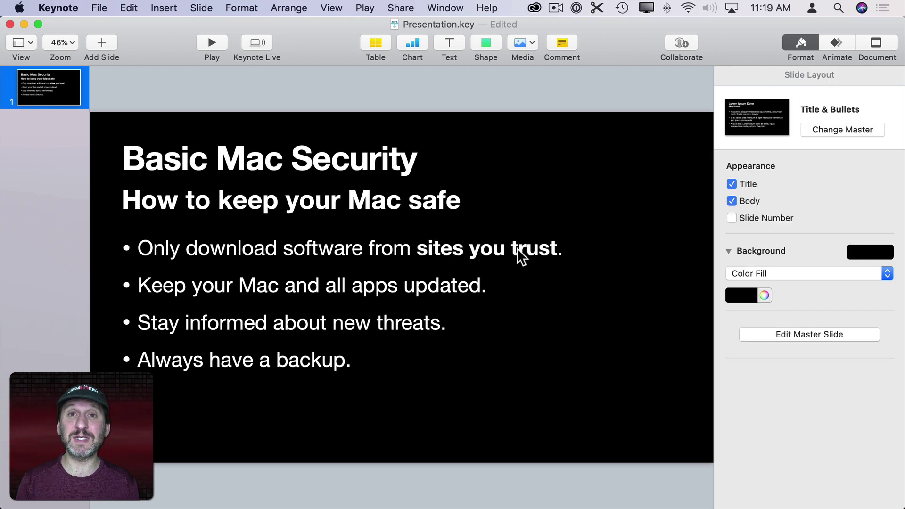
left_click(433, 252)
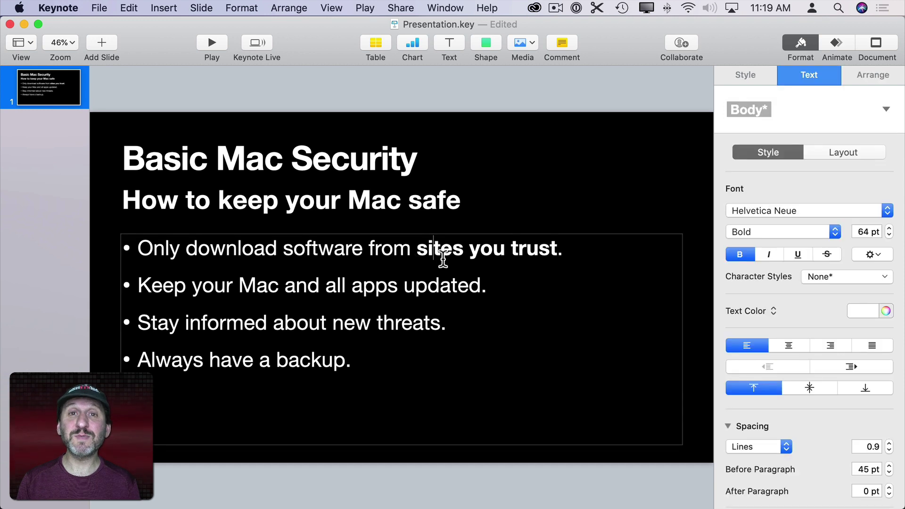
Step: Remove the bold from 'sites you trust' and give it a yellow text colour
left_click_drag(416, 247, 555, 246)
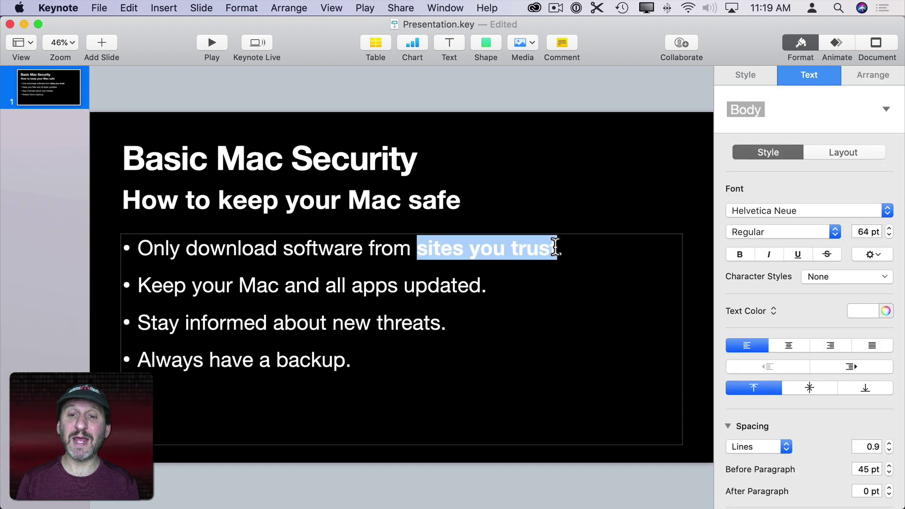
key("super+b")
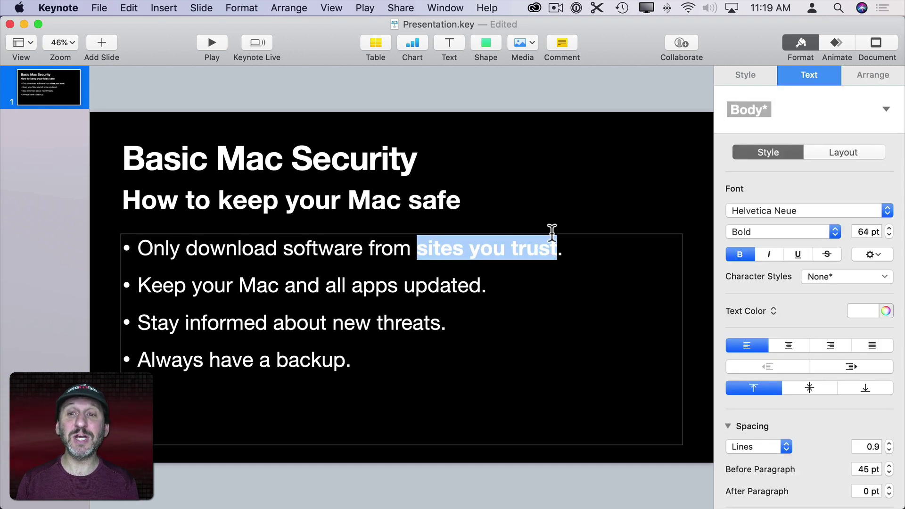
left_click(747, 250)
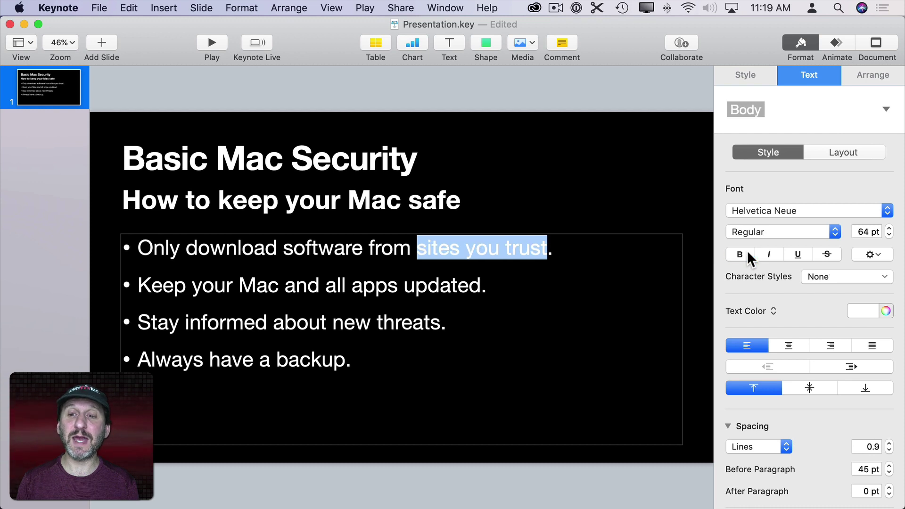
left_click(869, 312)
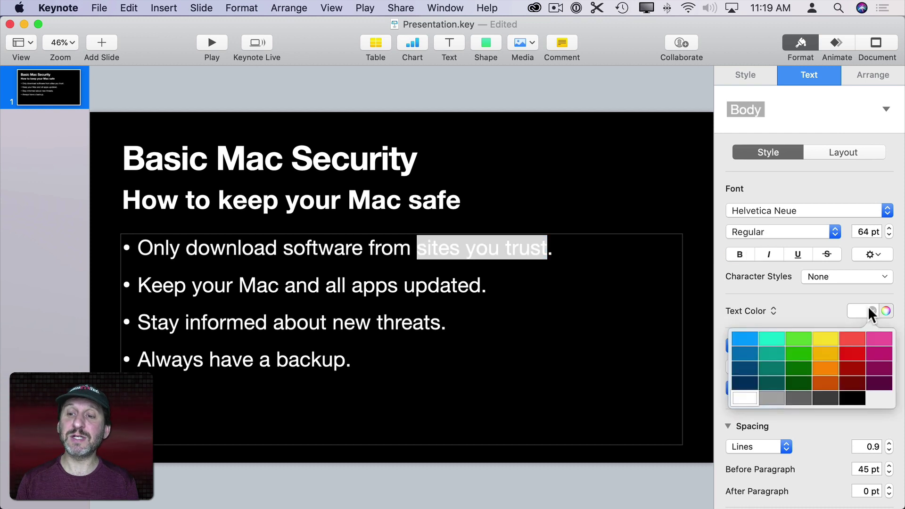
left_click(825, 336)
left_click(617, 190)
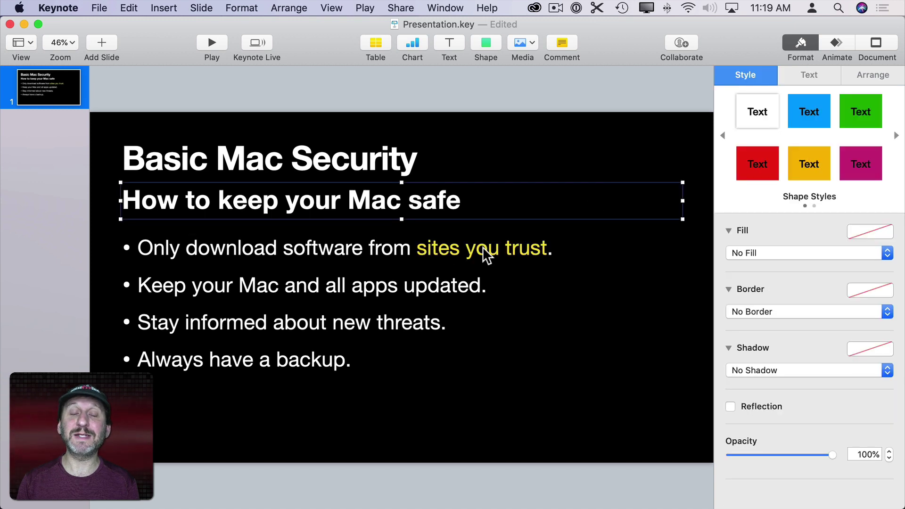
left_click(449, 251)
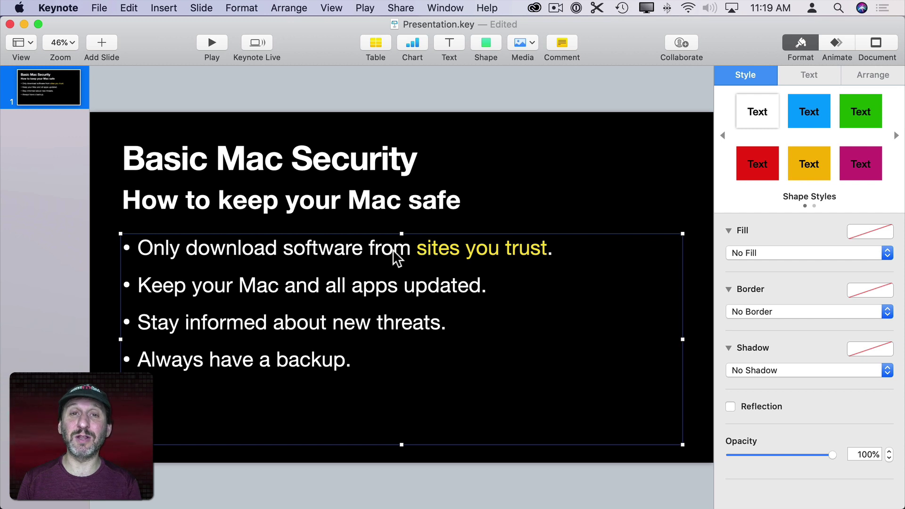
Step: Select all four bullet lines and set their text colour to light grey
left_click(241, 250)
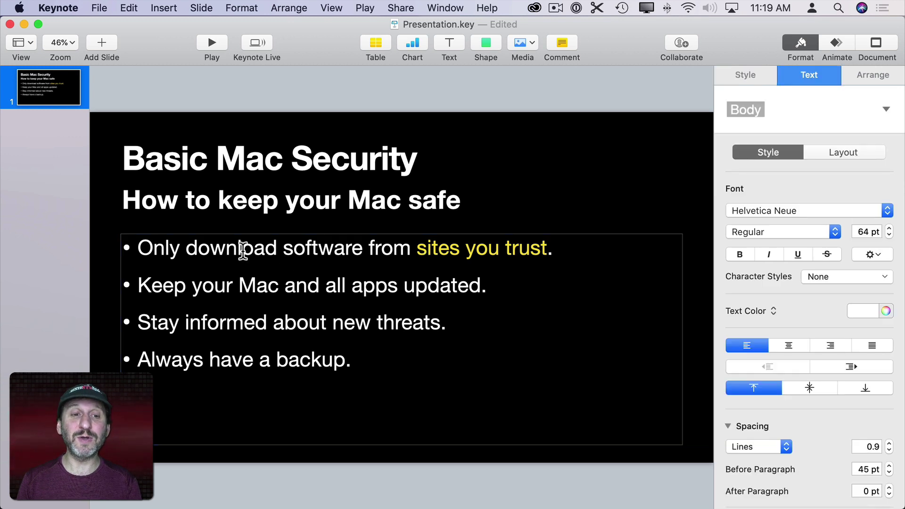
key("super+a")
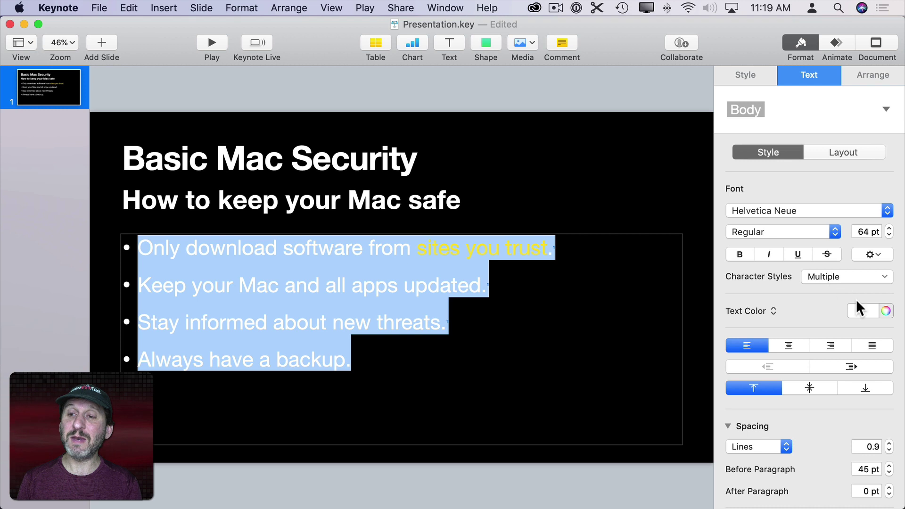
left_click(869, 311)
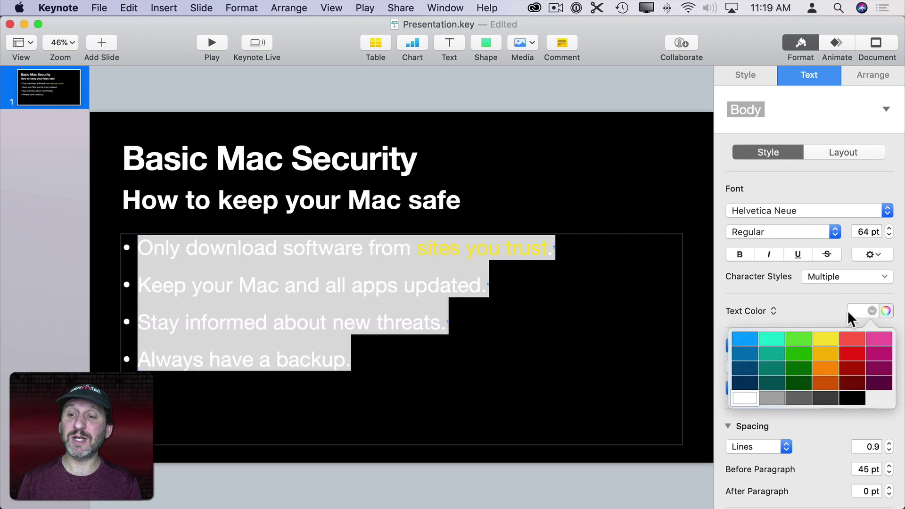
left_click(770, 394)
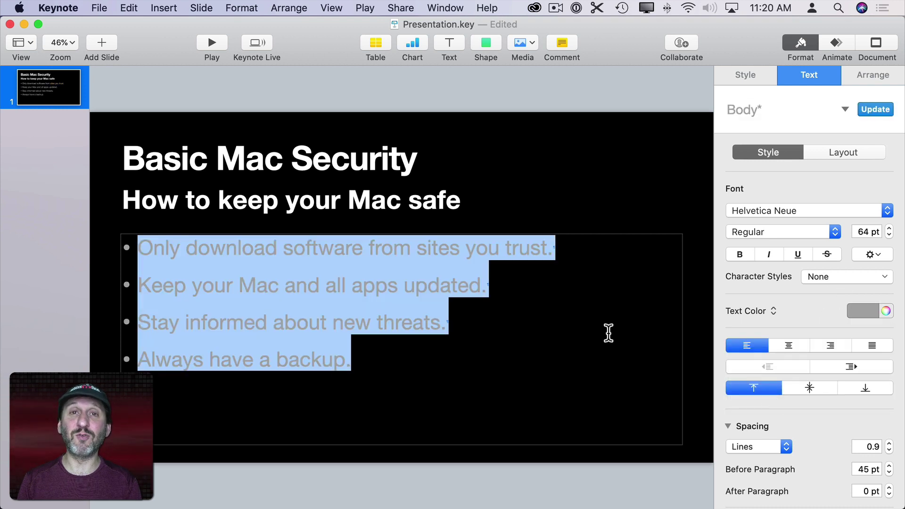
left_click(488, 246)
Step: Recolour the phrase 'sites you trust' white
left_click(437, 246)
left_click_drag(435, 245, 542, 246)
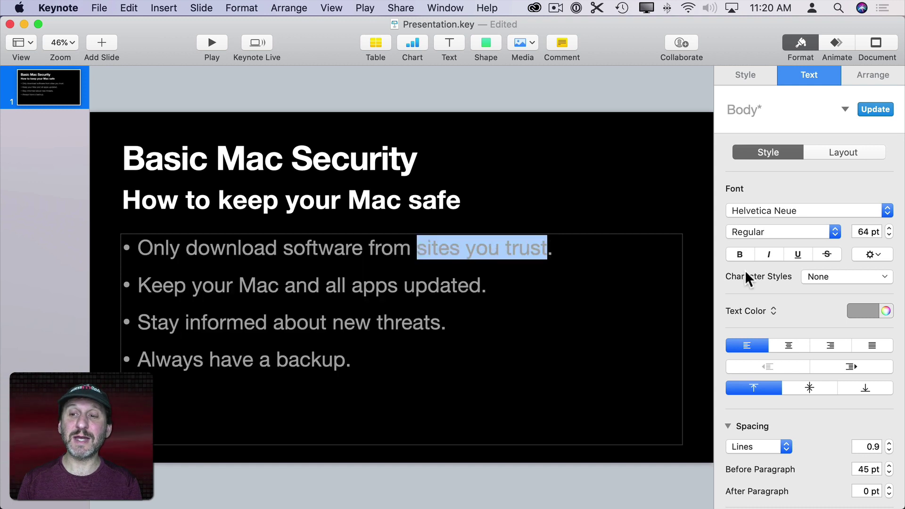
left_click(873, 309)
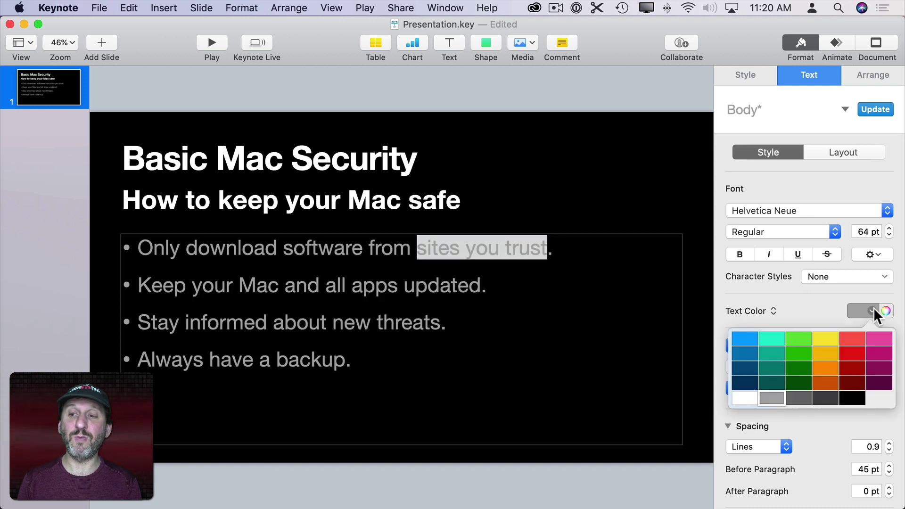
left_click(741, 396)
left_click(538, 195)
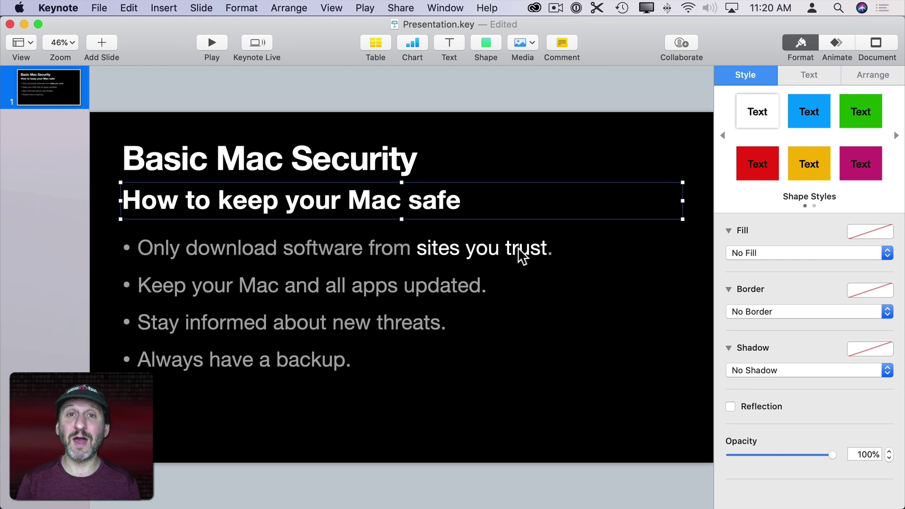
Step: Make 'apps updated', 'Stay informed' and 'backup' white in the other bullets
left_click(372, 288)
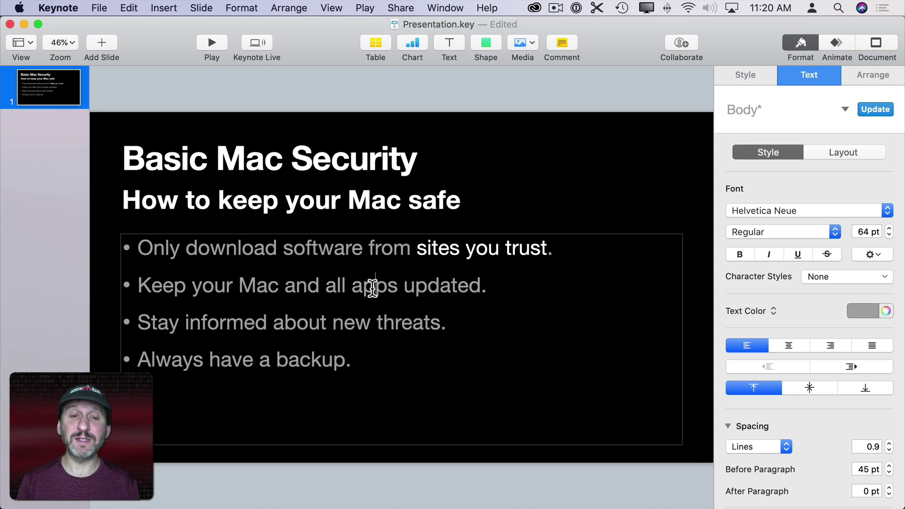
left_click_drag(372, 288, 440, 289)
left_click(871, 310)
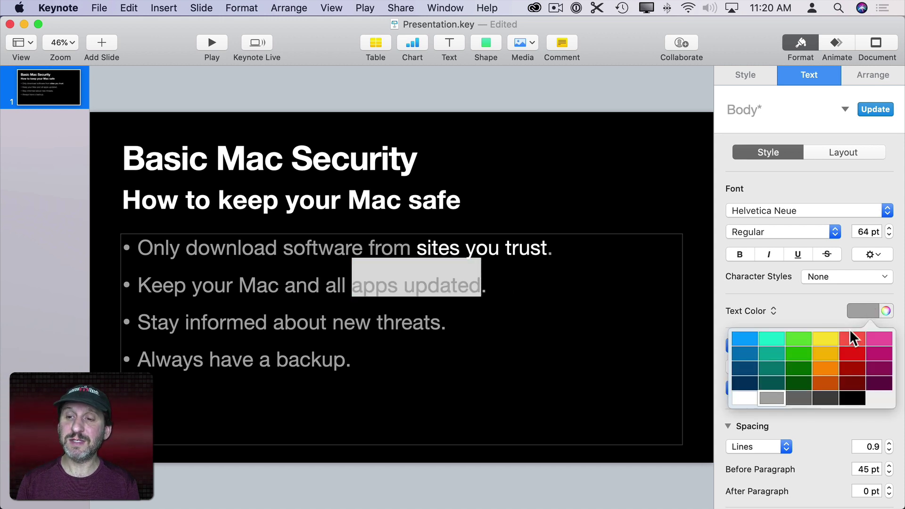
left_click(745, 396)
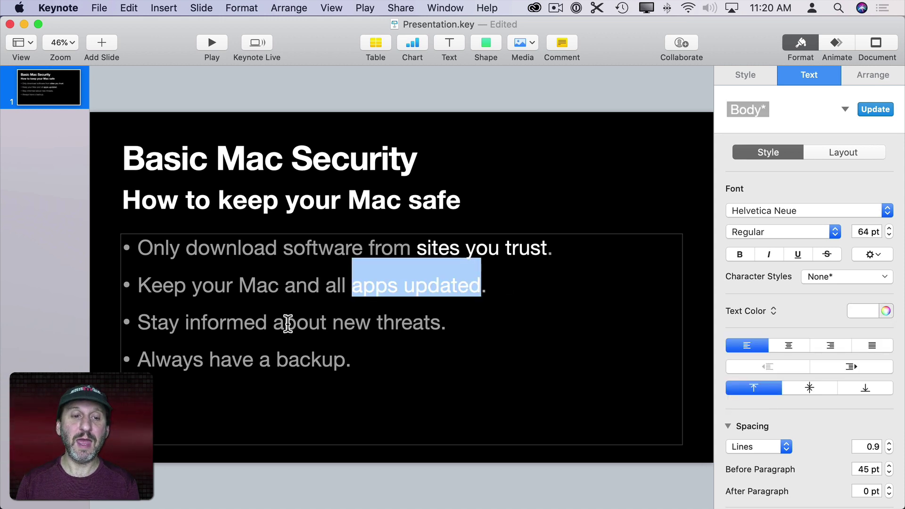
left_click_drag(162, 322, 216, 323)
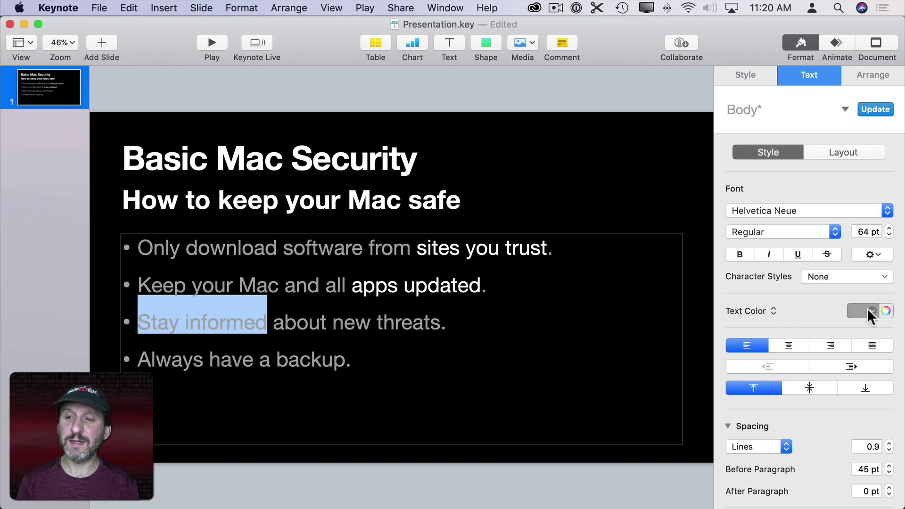
left_click(869, 311)
left_click(749, 399)
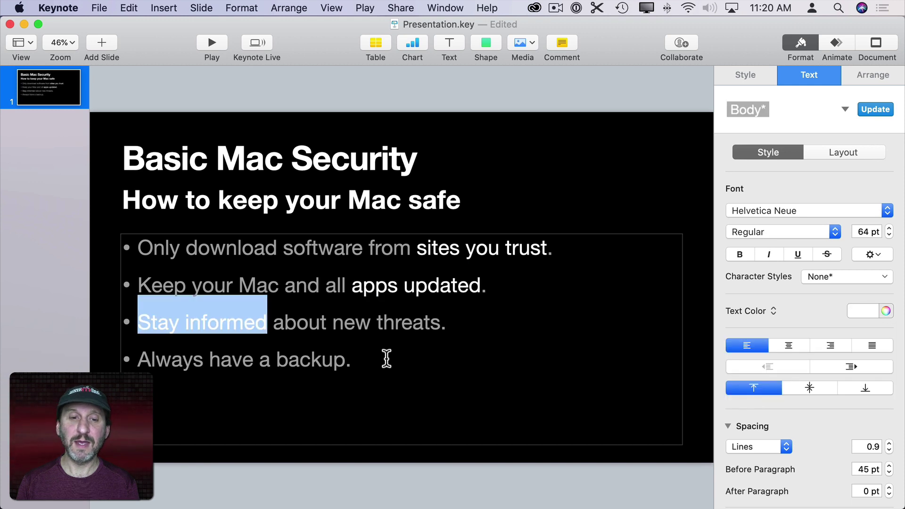
double_click(293, 357)
left_click(870, 311)
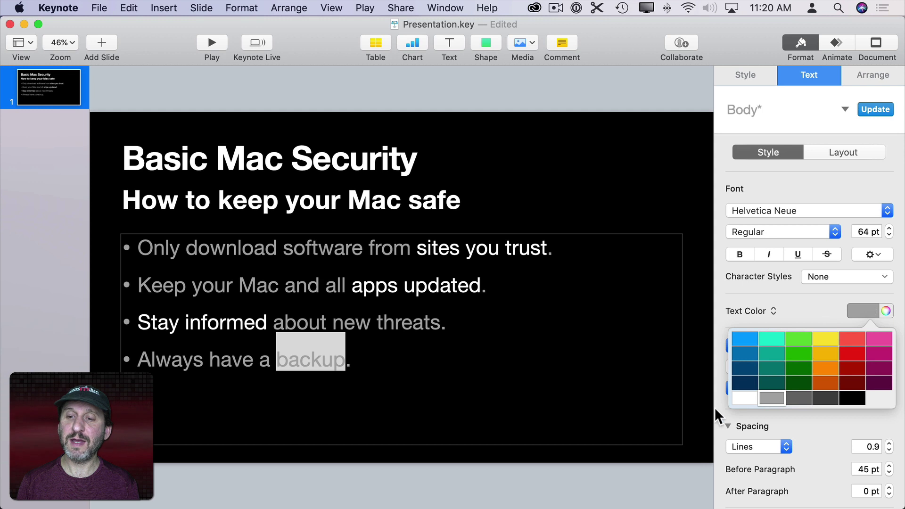
left_click(741, 397)
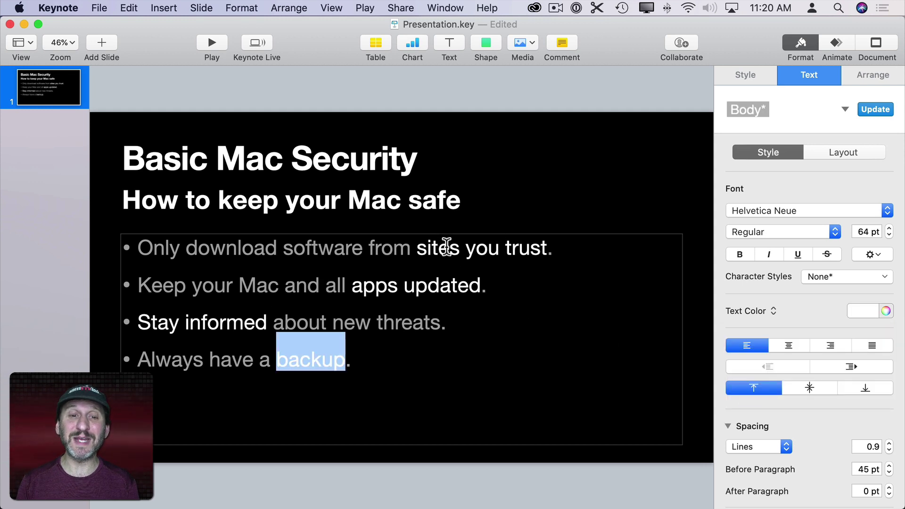
left_click(407, 355)
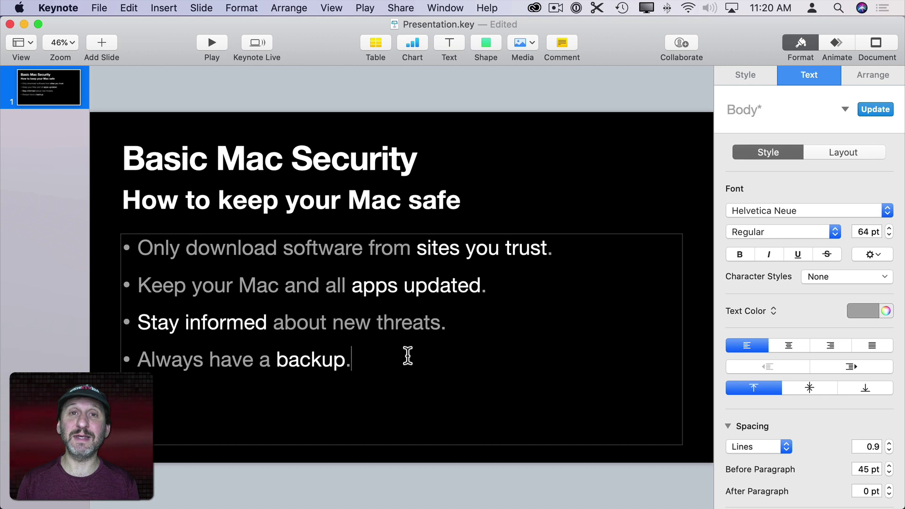
left_click(505, 196)
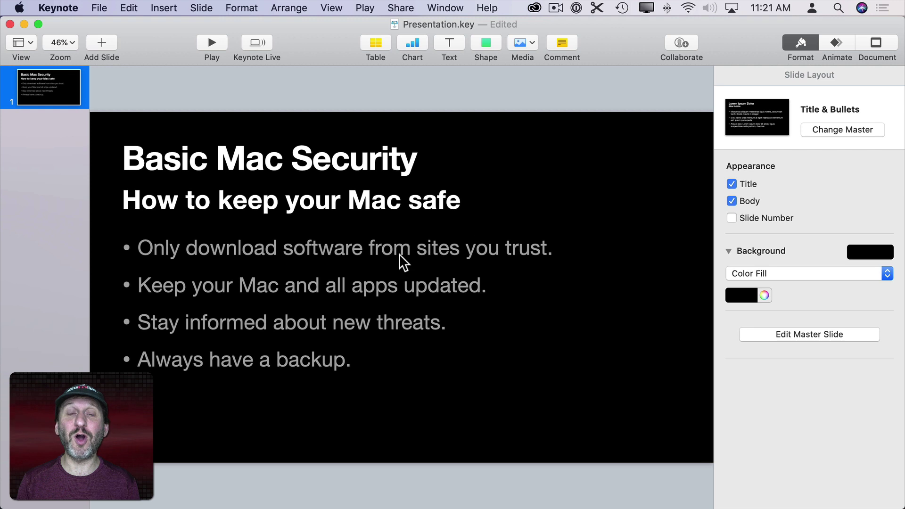
Step: Copy and paste the bullet text box, offsetting the duplicate slightly from the original
left_click(426, 249)
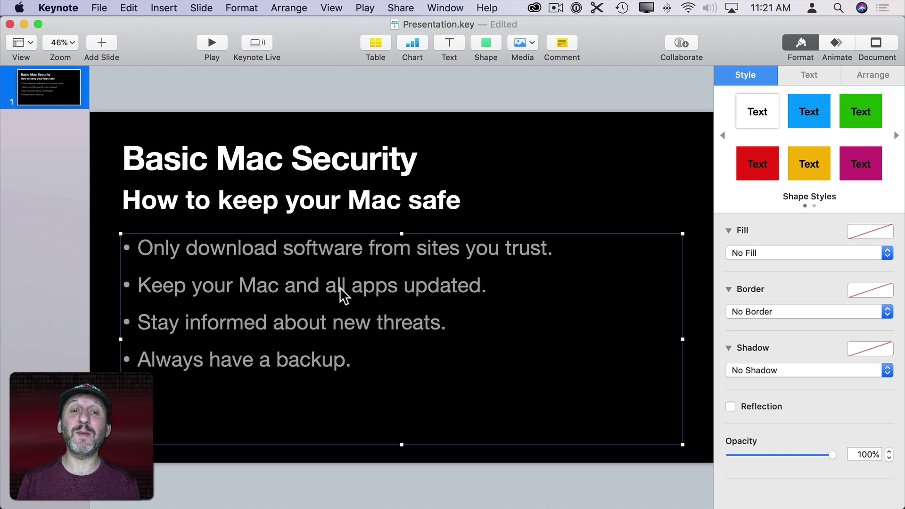
left_click(129, 8)
left_click(142, 73)
left_click(129, 8)
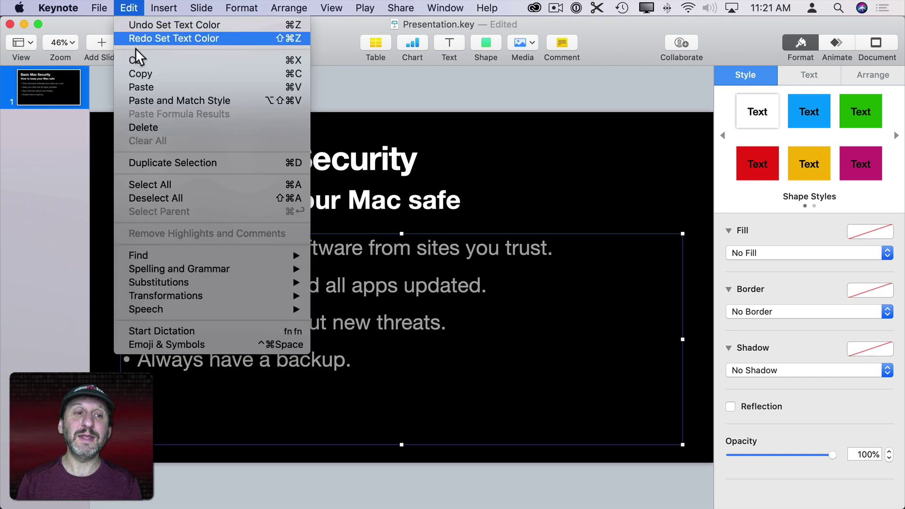
left_click(148, 86)
left_click_drag(217, 250, 312, 227)
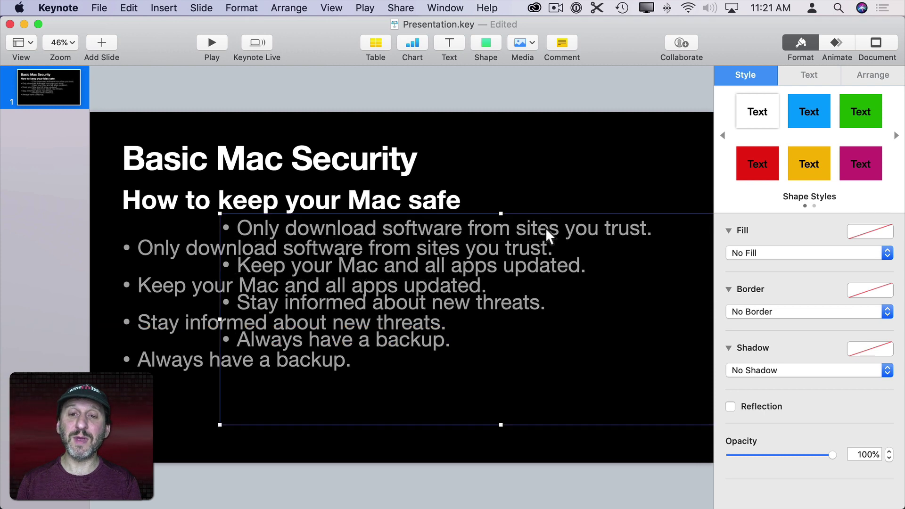
Step: Make 'sites you trust' white in the duplicated bullet list
double_click(535, 229)
left_click_drag(533, 229, 610, 228)
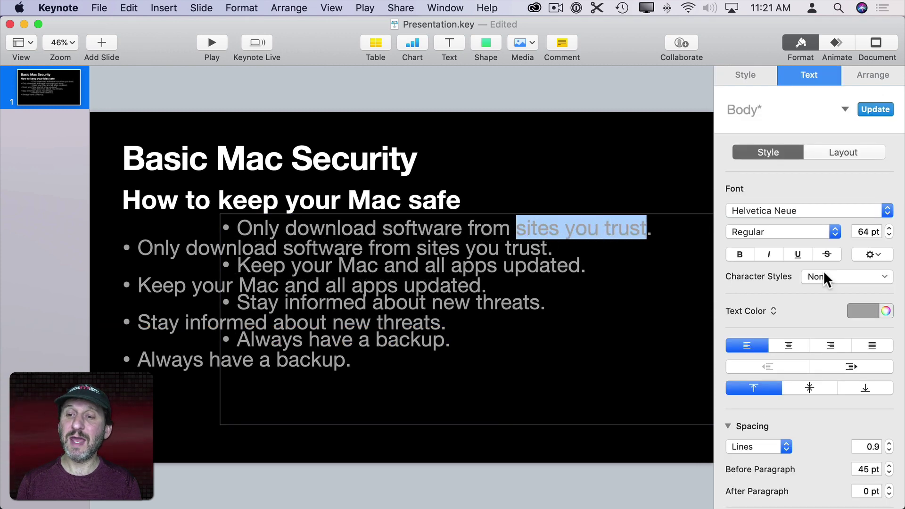
left_click(870, 311)
left_click(748, 395)
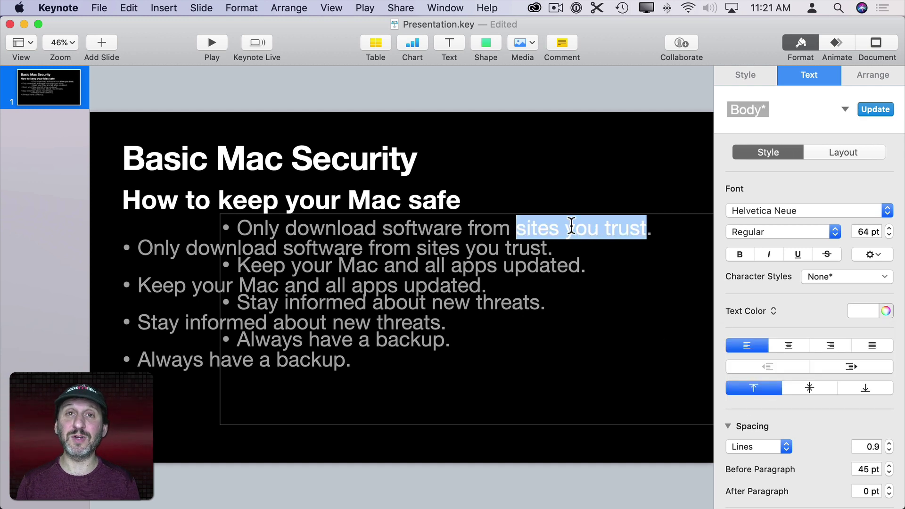
left_click(447, 177)
Step: Drag the duplicate list back so it sits exactly over the original
left_click(295, 230)
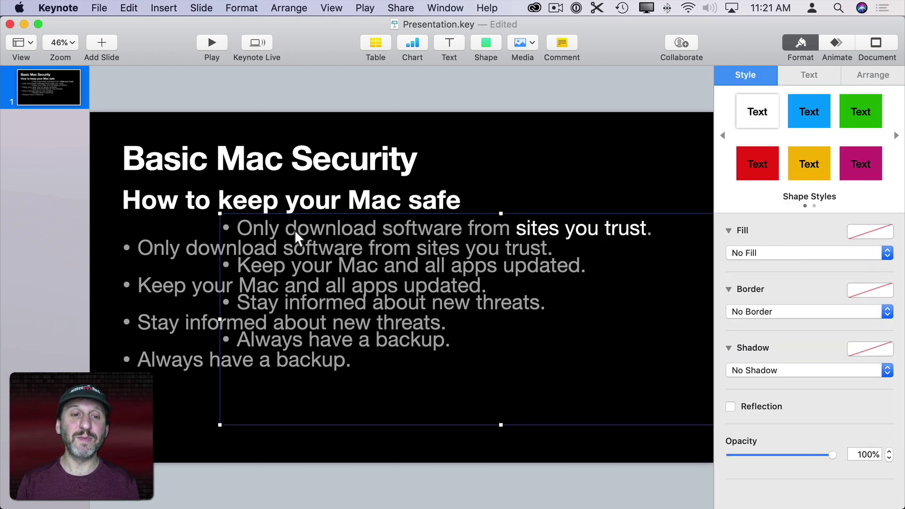
left_click_drag(347, 227, 245, 250)
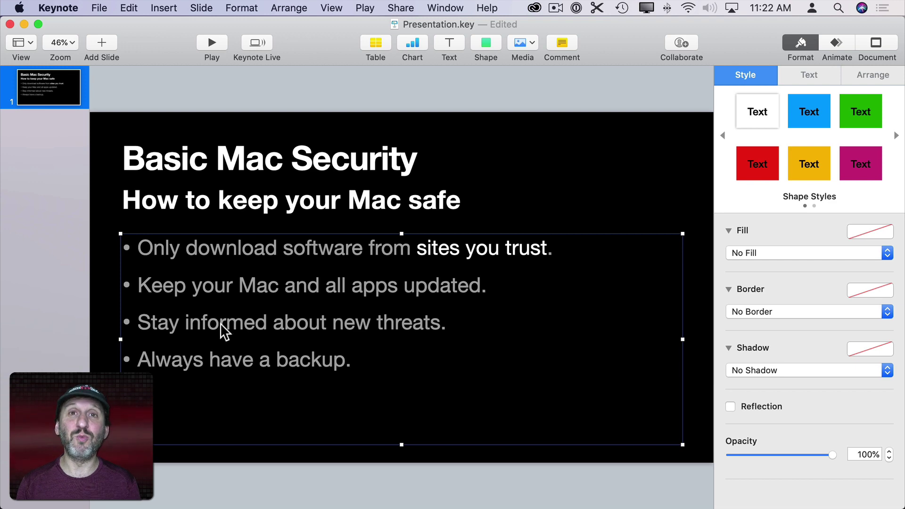
mouse_move(224, 262)
left_mouse_down()
mouse_move(231, 274)
mouse_move(220, 250)
left_mouse_up()
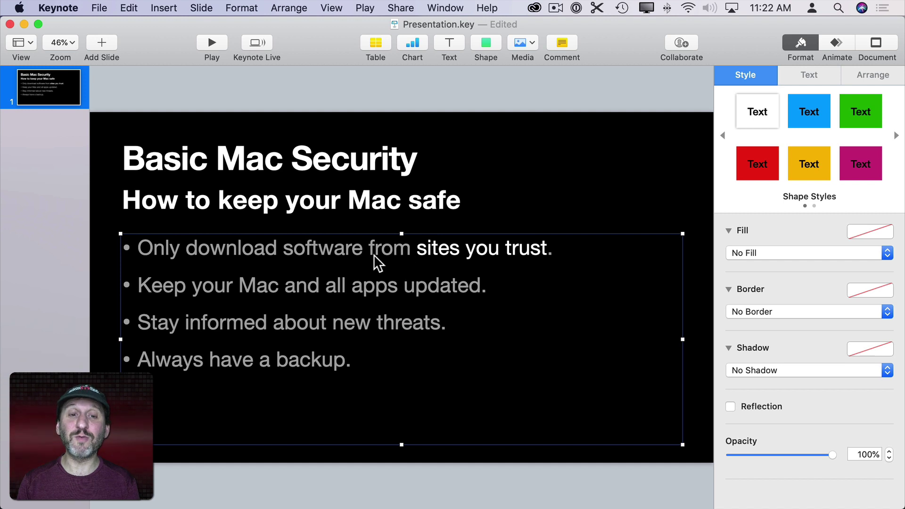
left_click(836, 42)
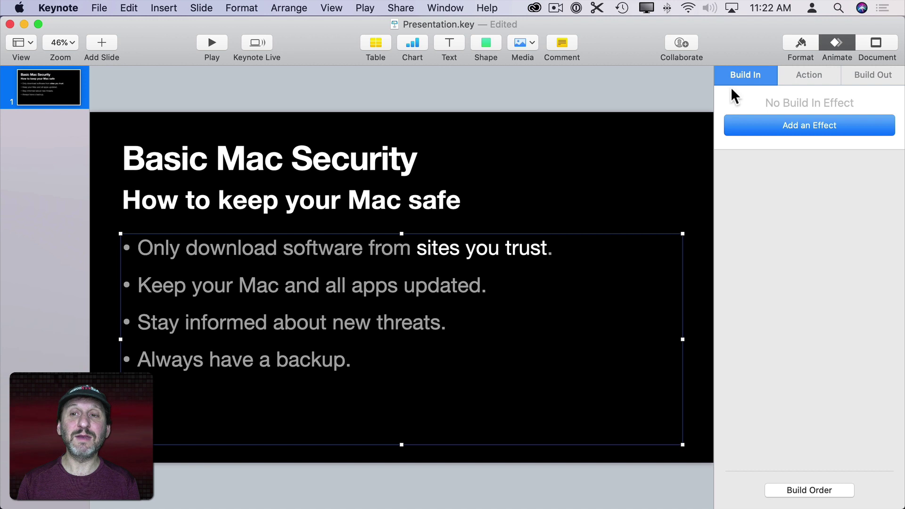
Step: Preview the Keyboard build-in effect, then move aside and delete the duplicate bullet list
left_click(813, 126)
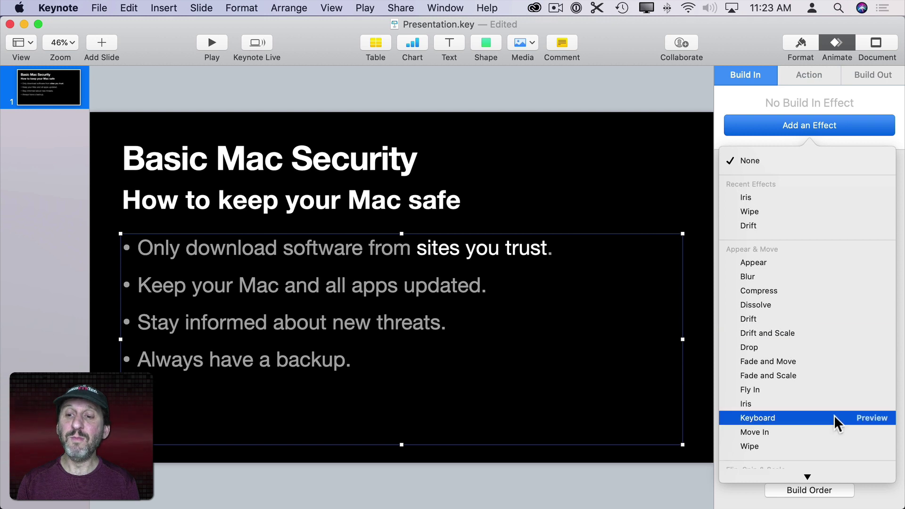
left_click(866, 418)
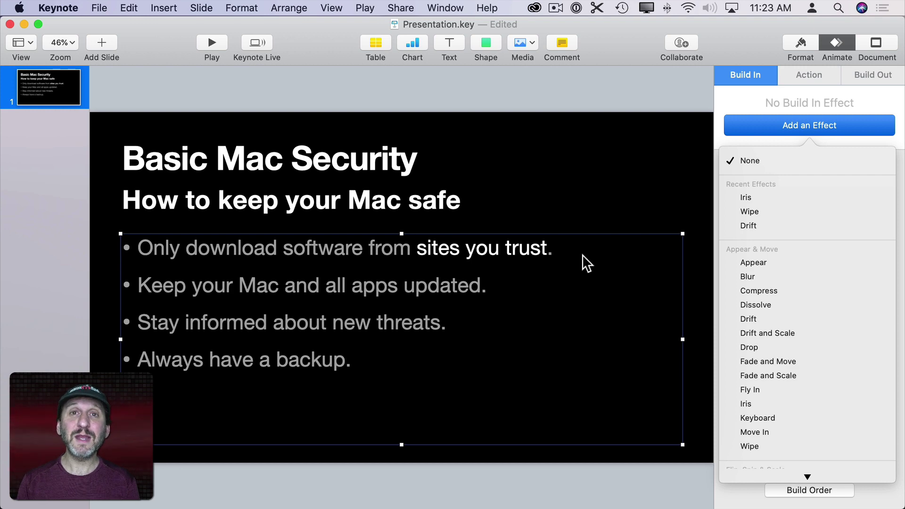
left_click_drag(443, 251, 475, 199)
left_click_drag(505, 223, 493, 237)
key("BackSpace")
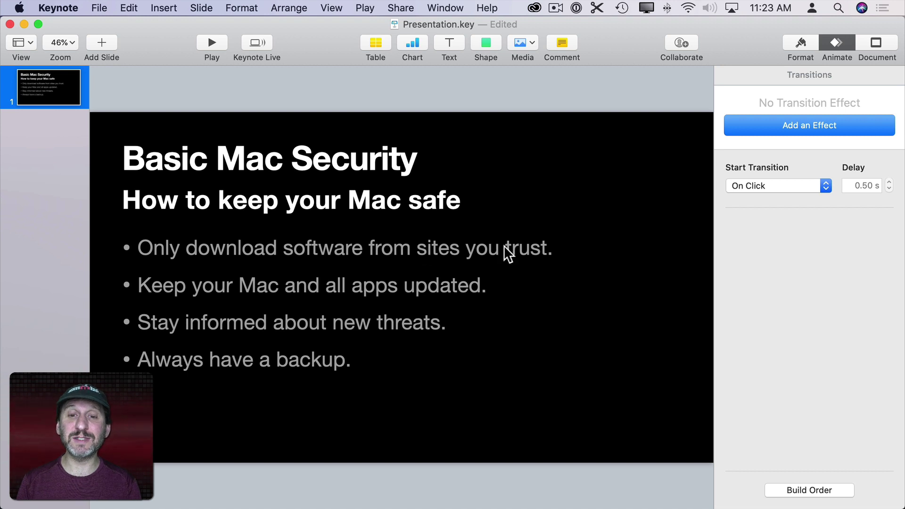
Step: Copy the phrase 'sites you trust' from the first bullet
left_click(430, 251)
left_click_drag(431, 251, 516, 248)
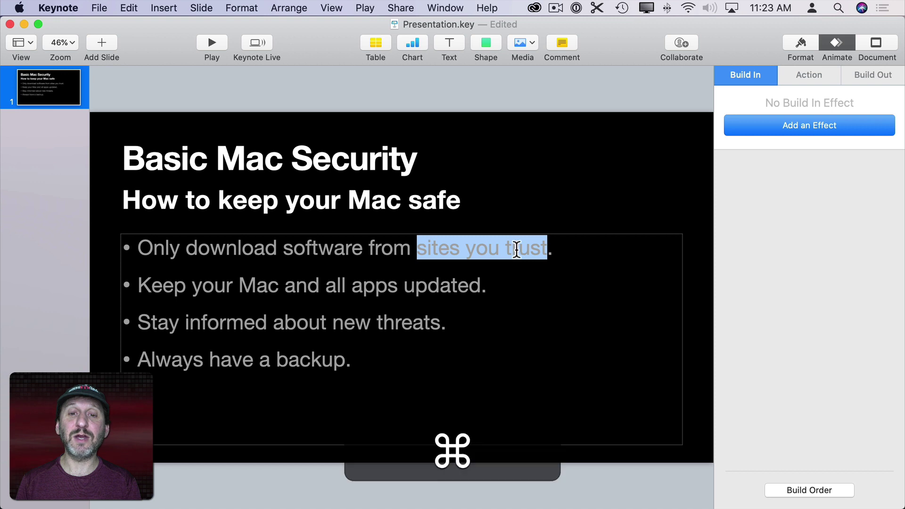
key("super+c")
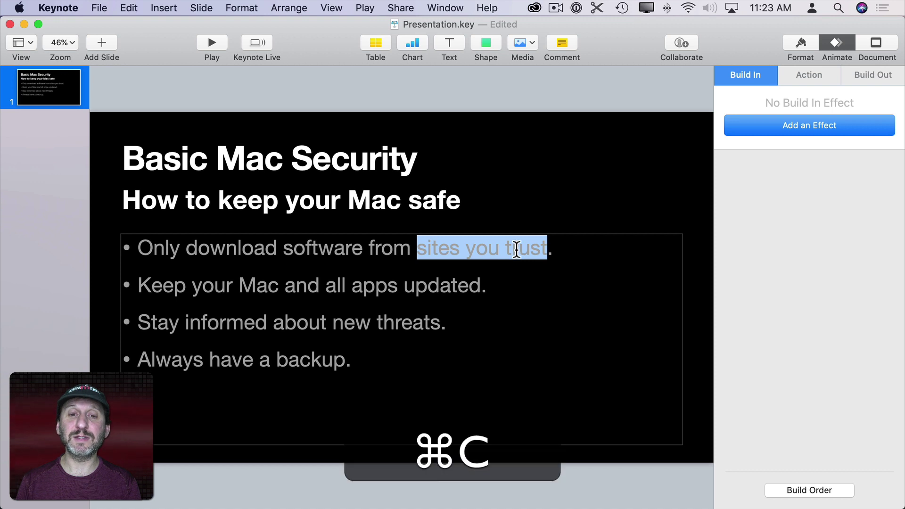
Step: Add a new text box beside the title and paste 'sites you trust' into it
left_click(448, 42)
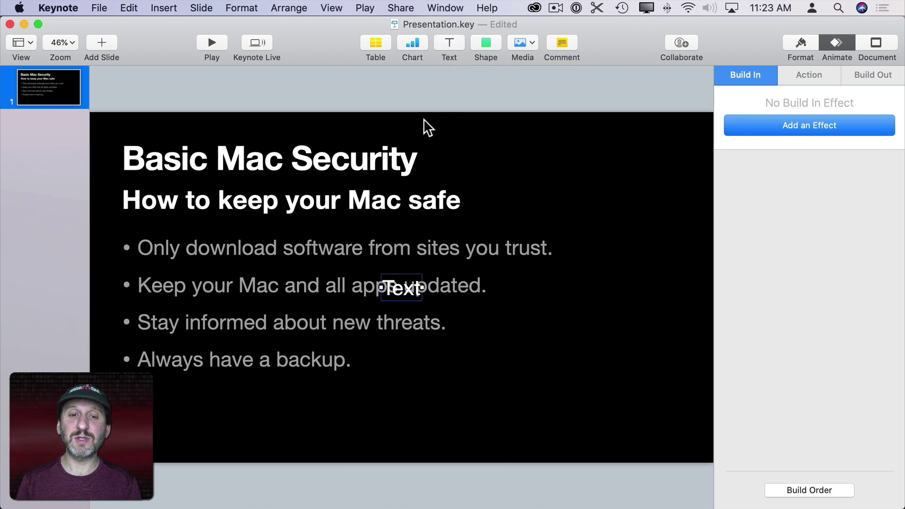
left_click_drag(401, 293, 528, 162)
key("Escape")
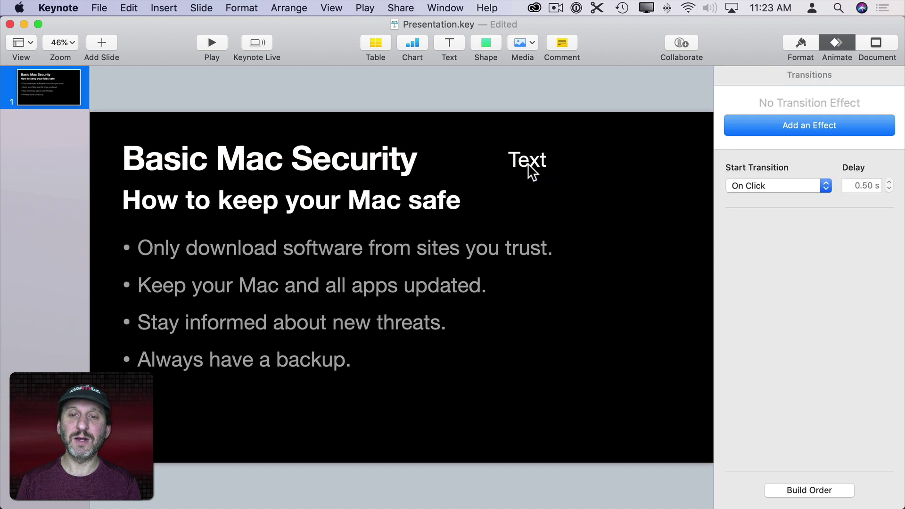
left_click(522, 162)
left_click(522, 161)
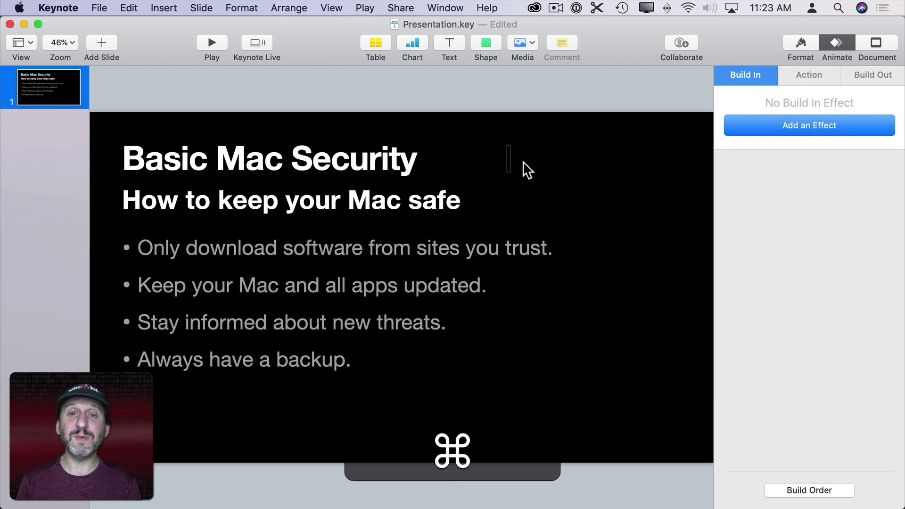
key("super+v")
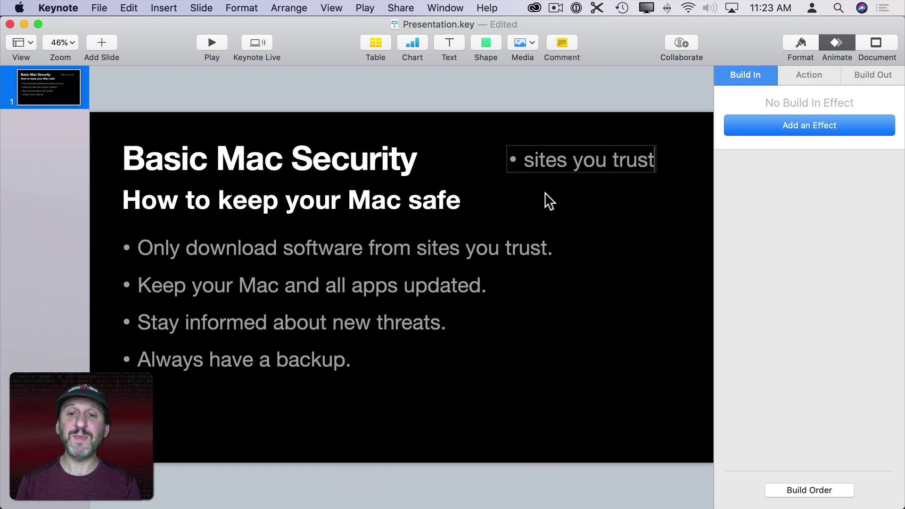
left_click(513, 160)
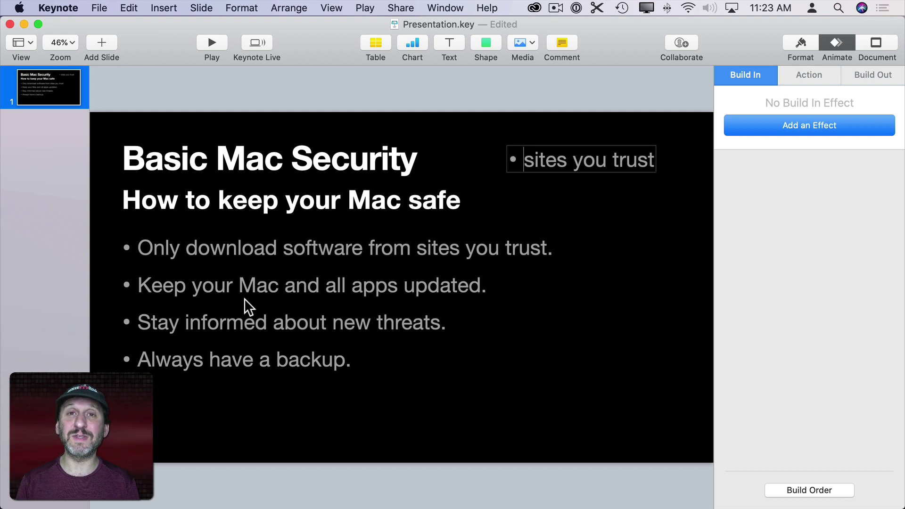
Step: Set the phrase box's Bullets & Lists to None and drag it onto the first bullet's words
left_click(796, 44)
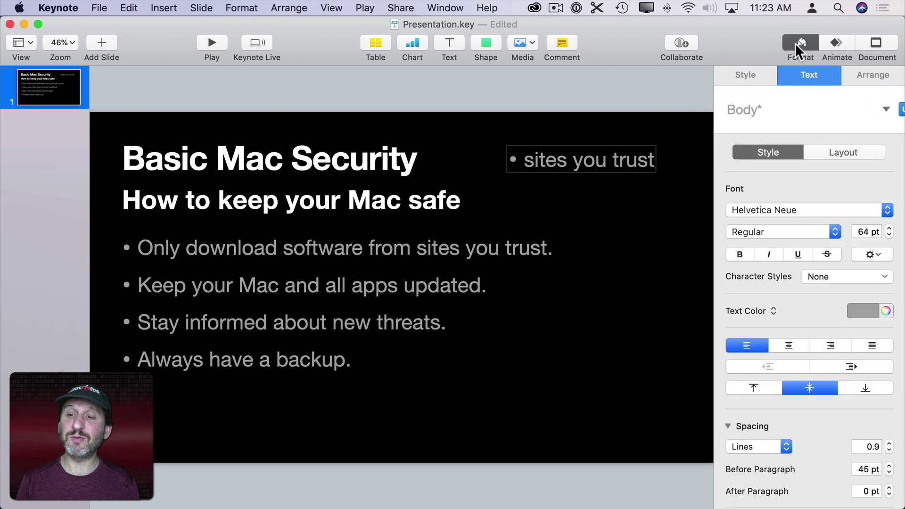
scroll(798, 344, "down", 5)
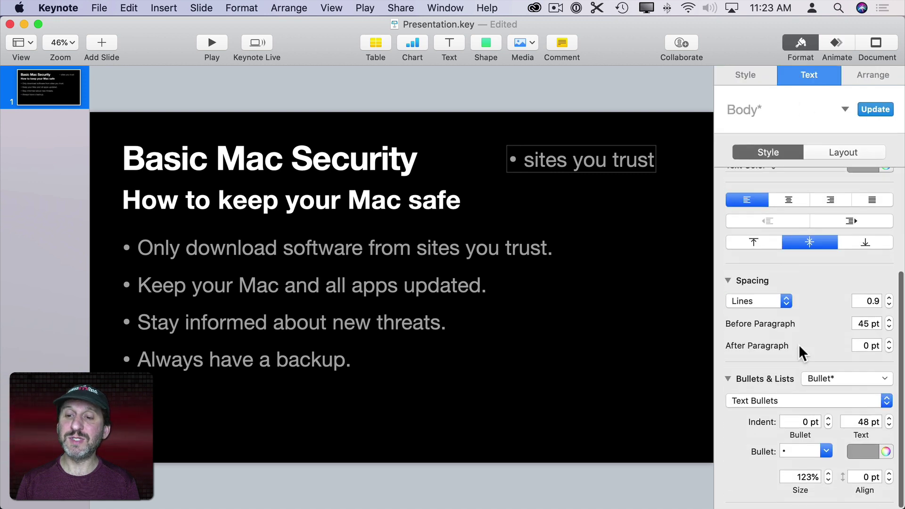
left_click(837, 383)
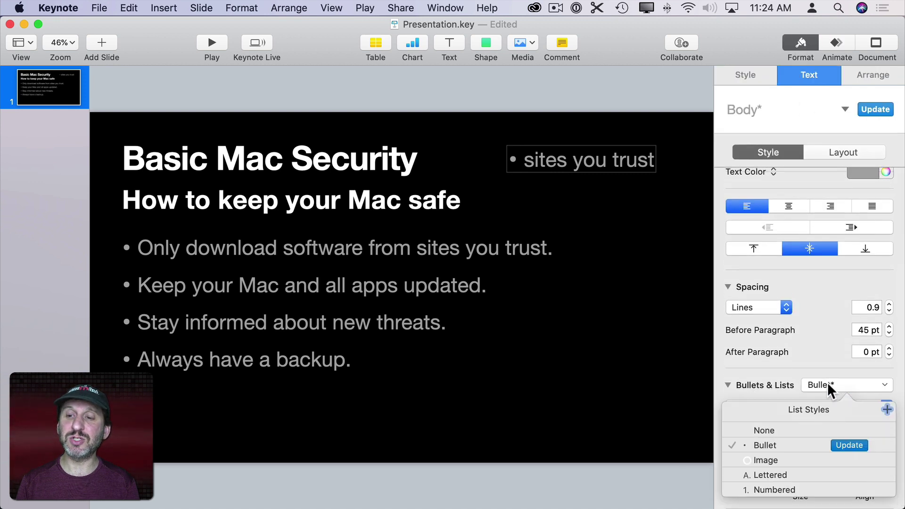
left_click(770, 433)
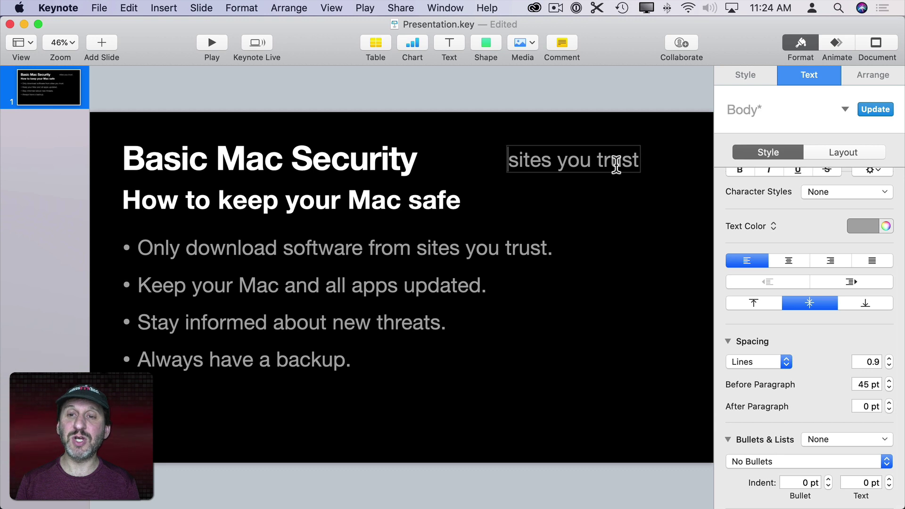
left_click(584, 92)
left_click_drag(571, 161, 475, 246)
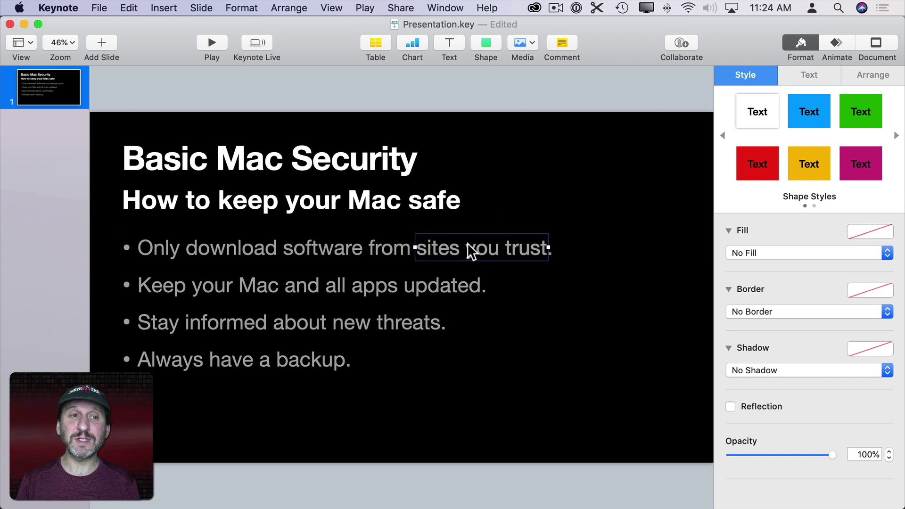
Step: At 300% zoom, nudge the phrase box to x 1003 pt, y 375 pt, then return to Fit Slide
left_click(60, 41)
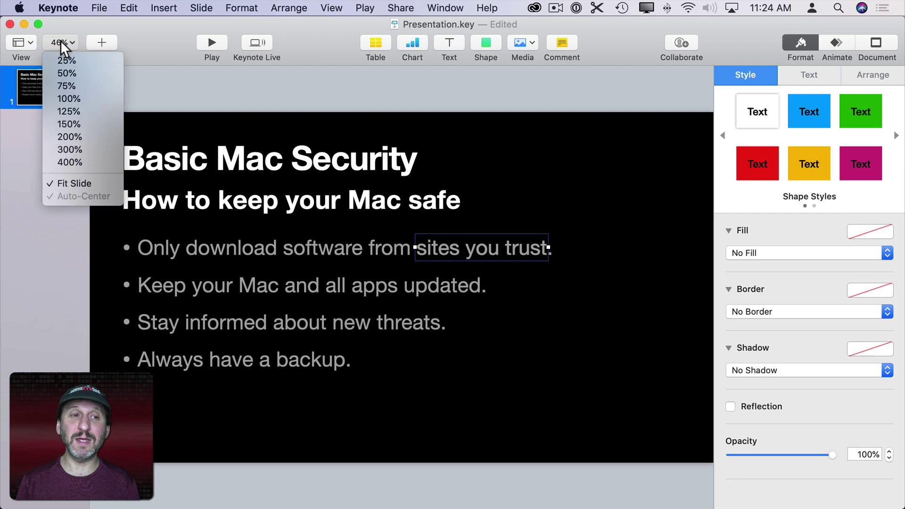
left_click(84, 146)
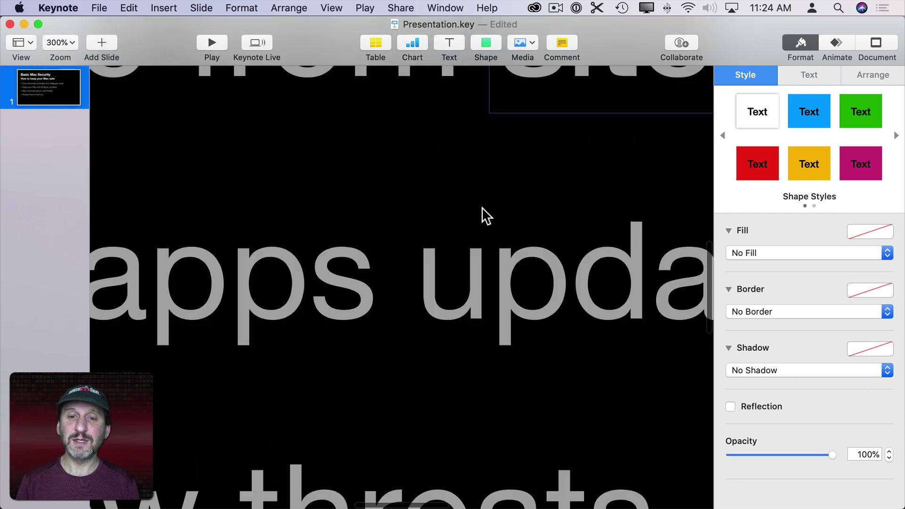
scroll(566, 152, "up", 5)
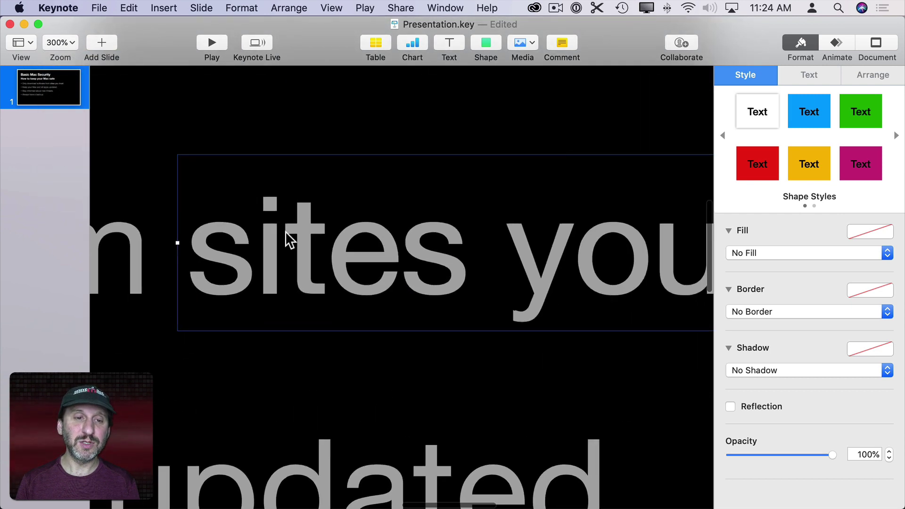
mouse_move(300, 230)
left_mouse_down()
mouse_move(312, 236)
mouse_move(302, 237)
left_mouse_up()
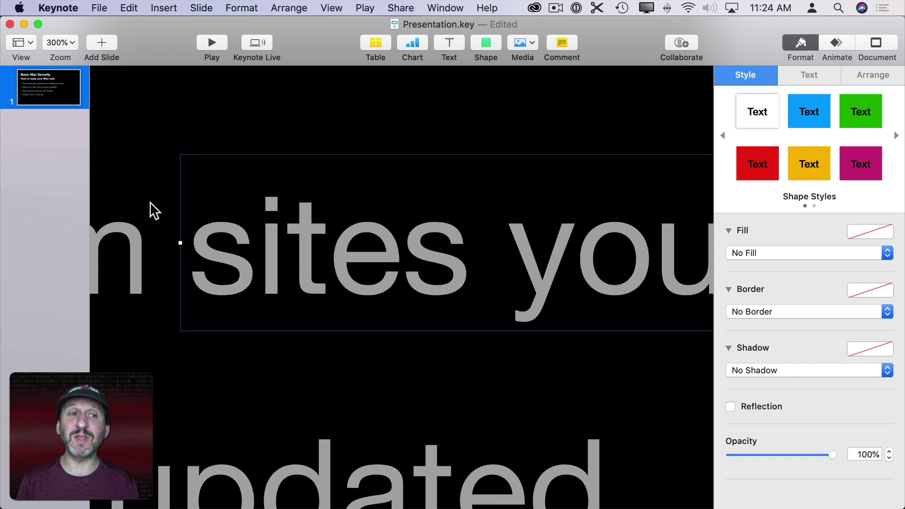
left_click(54, 42)
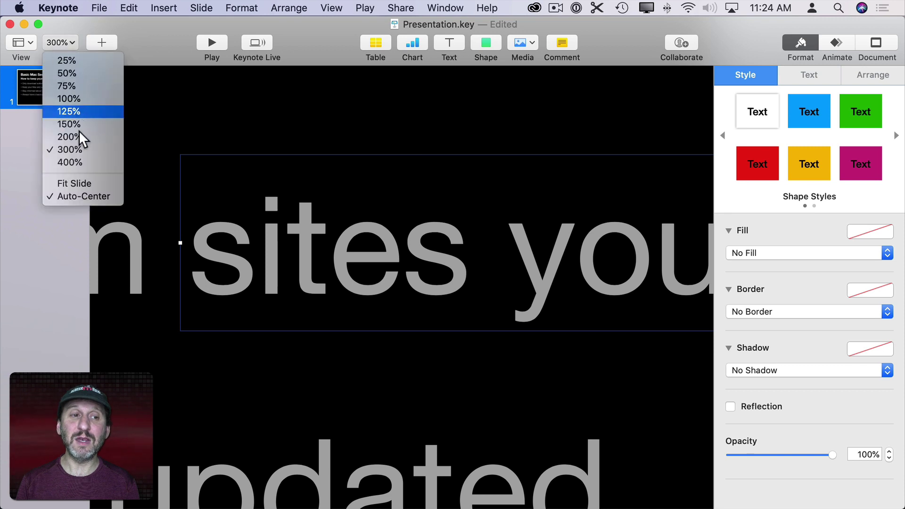
left_click(86, 184)
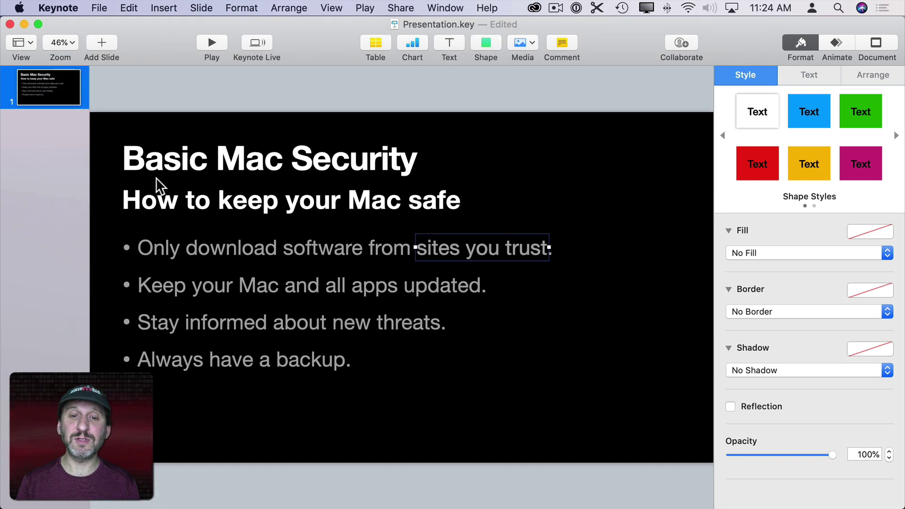